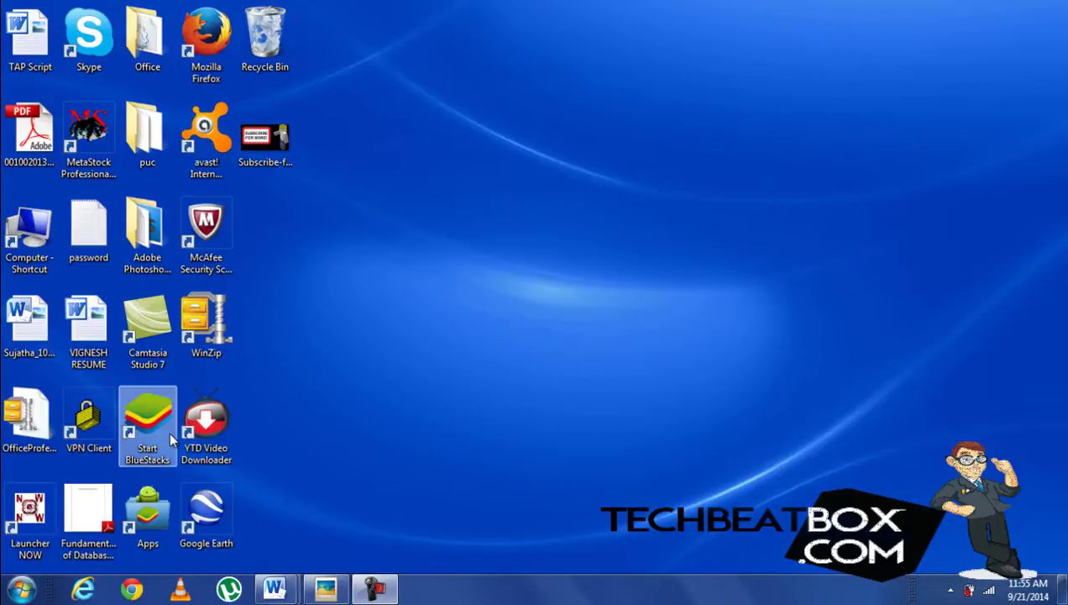
# Launch BlueStacks from its desktop icon and load the home screen listing WhatsApp, Clash of Clans and Hay Day.
pyautogui.doubleClick(169, 431)
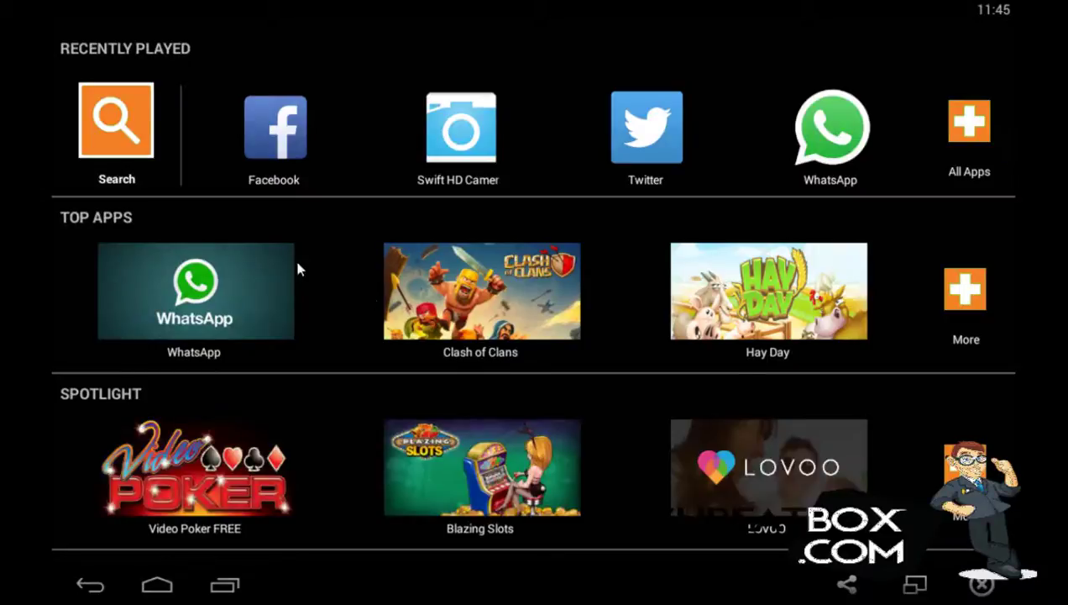
# Search Google Play for 'temple run' from the BlueStacks search tile.
pyautogui.click(134, 114)
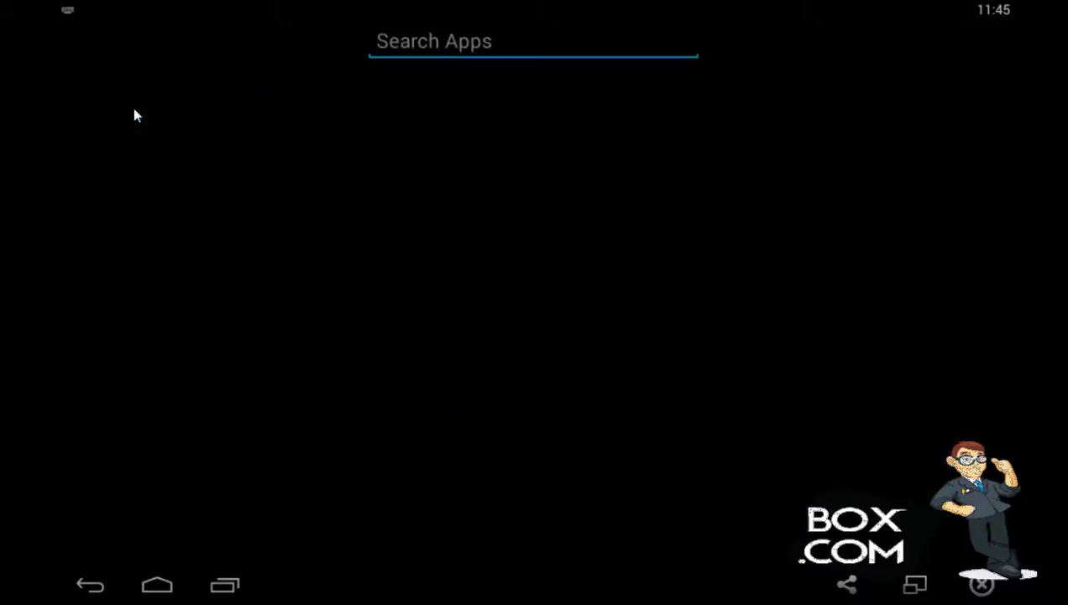
pyautogui.write('temple run')
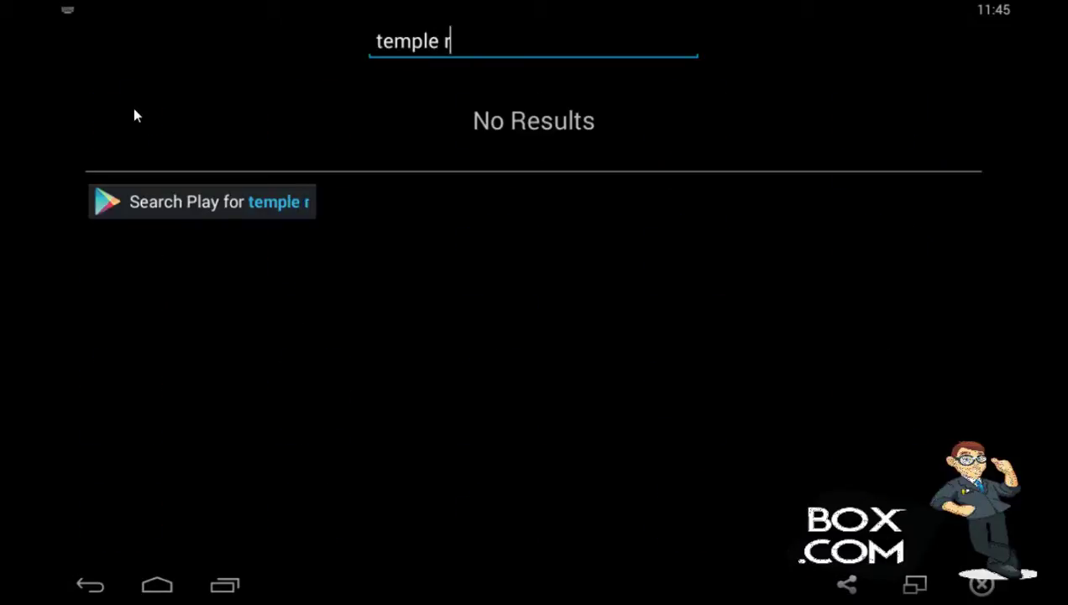
pyautogui.click(153, 204)
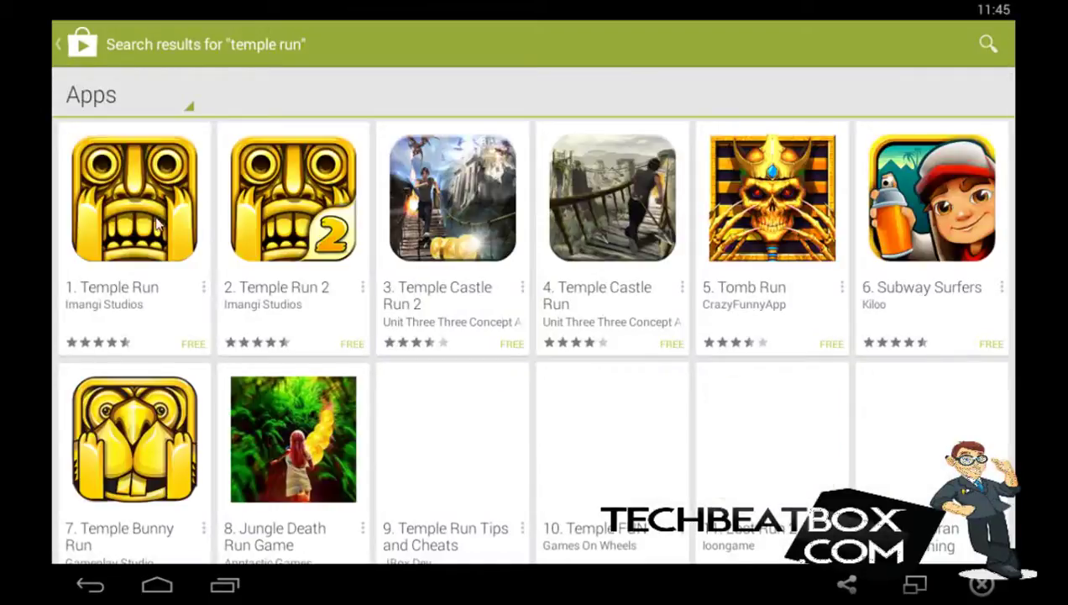
# Install Temple Run by Imangi Studios, accepting its requested permissions.
pyautogui.click(155, 195)
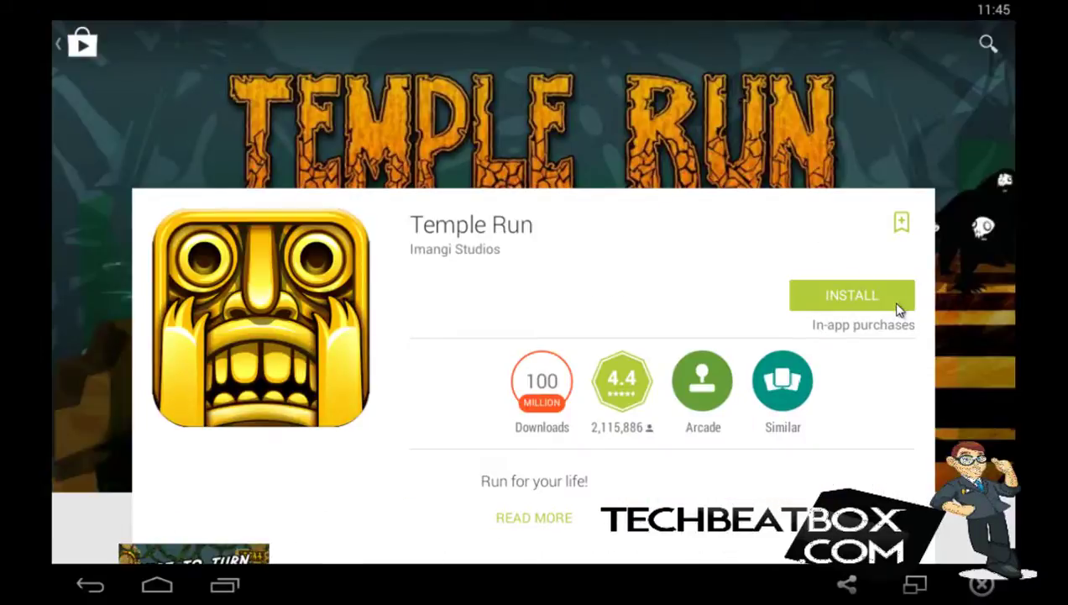
pyautogui.click(888, 299)
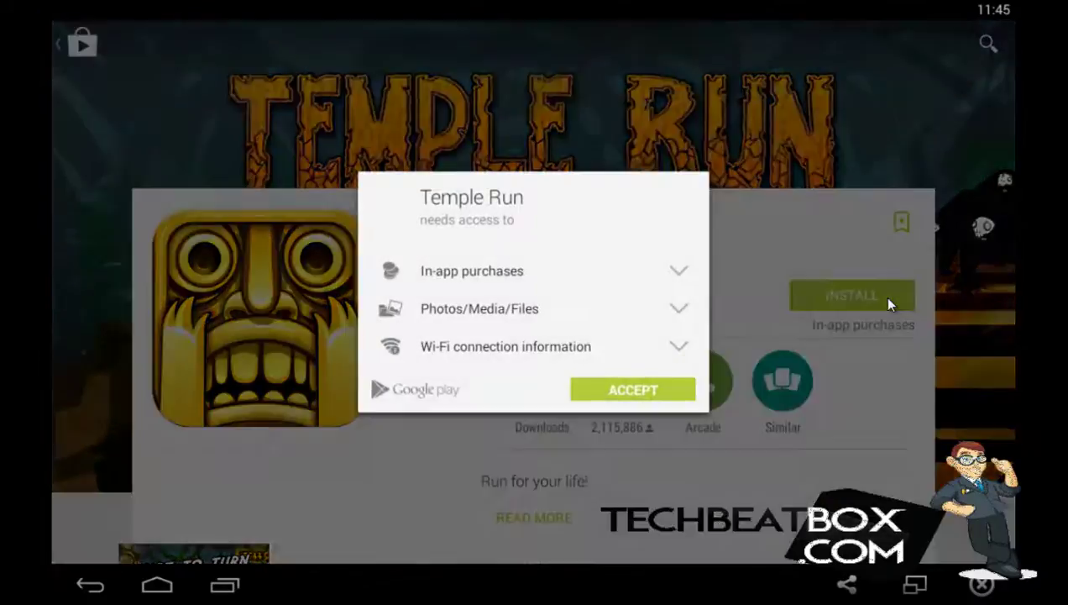
pyautogui.click(669, 392)
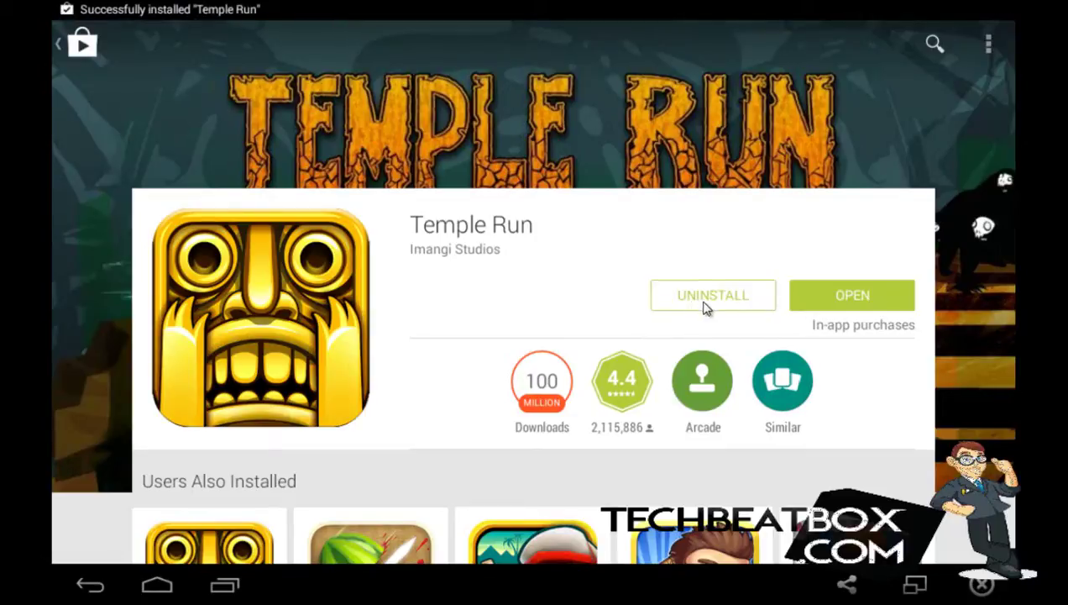
# Open the installed Temple Run and dismiss the key-mapping controls guide to reach the main menu.
pyautogui.click(840, 292)
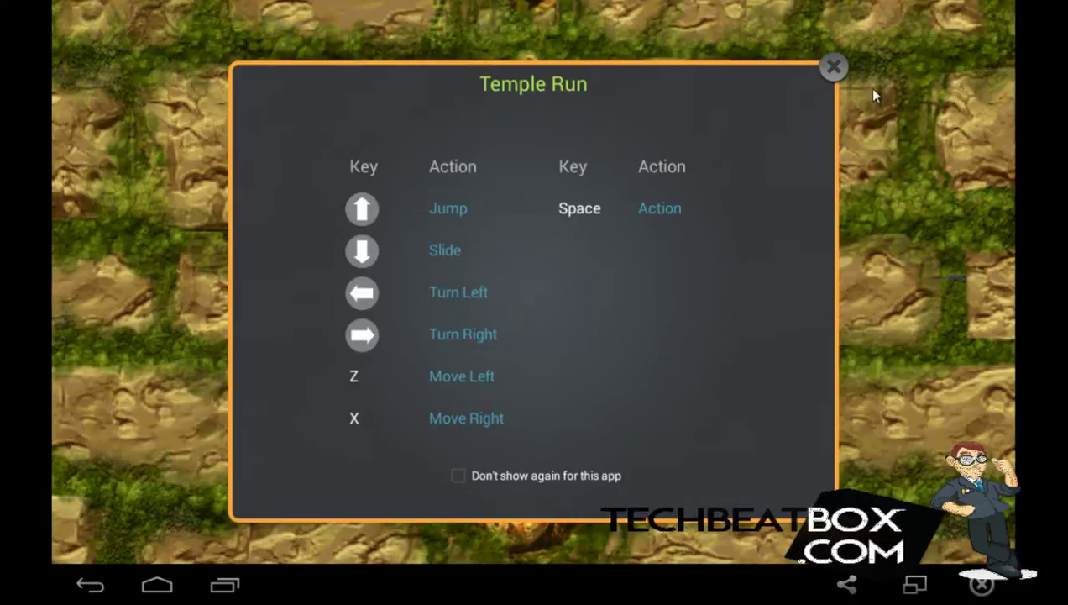
pyautogui.click(834, 69)
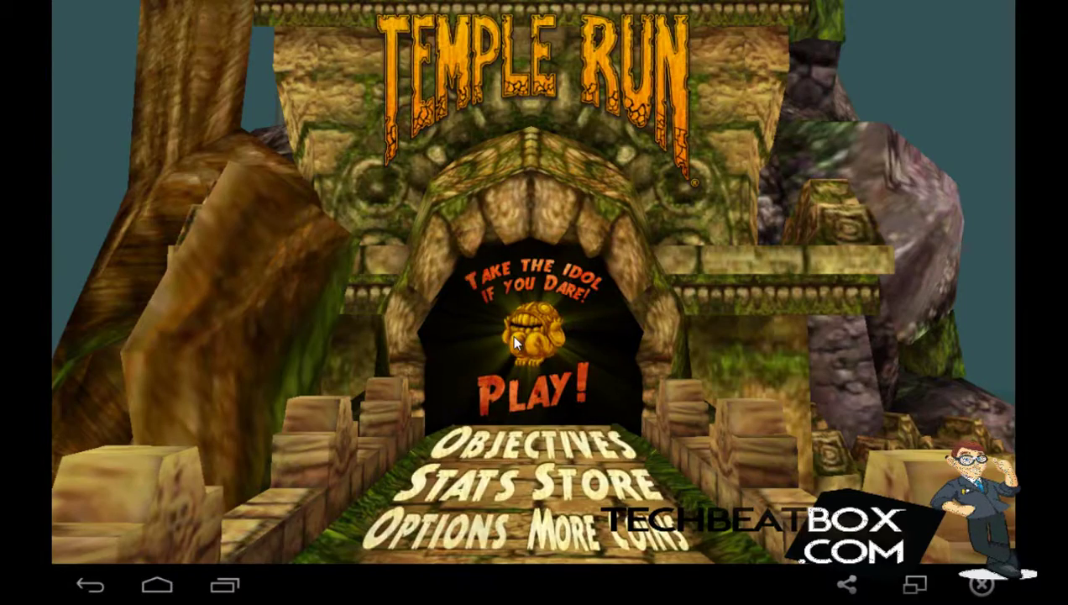
# Play a Temple Run game from the main menu, then close the BlueStacks window.
pyautogui.click(515, 339)
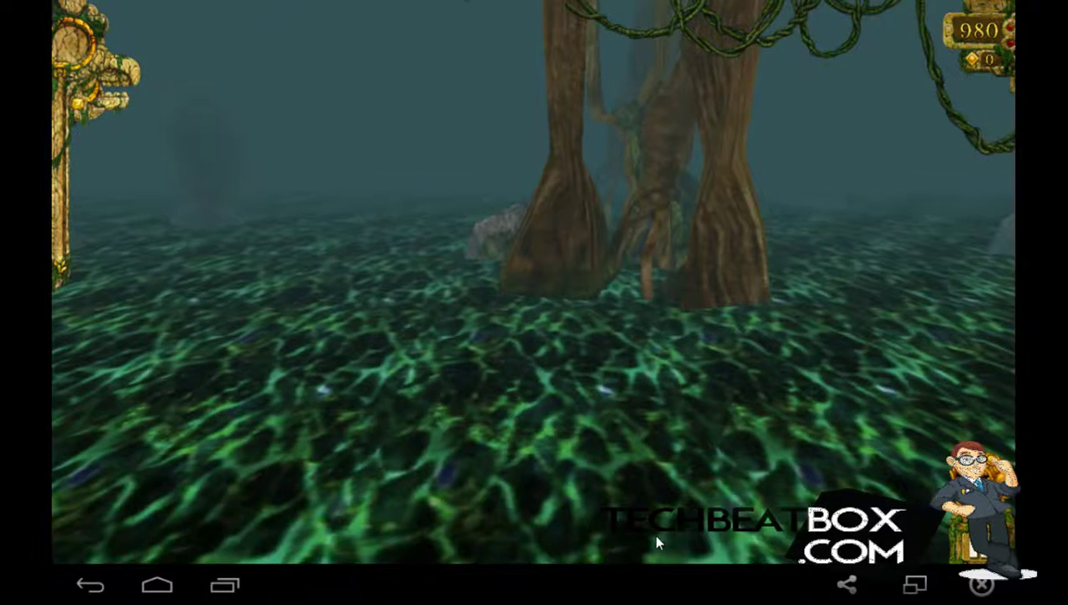
pyautogui.press('super')
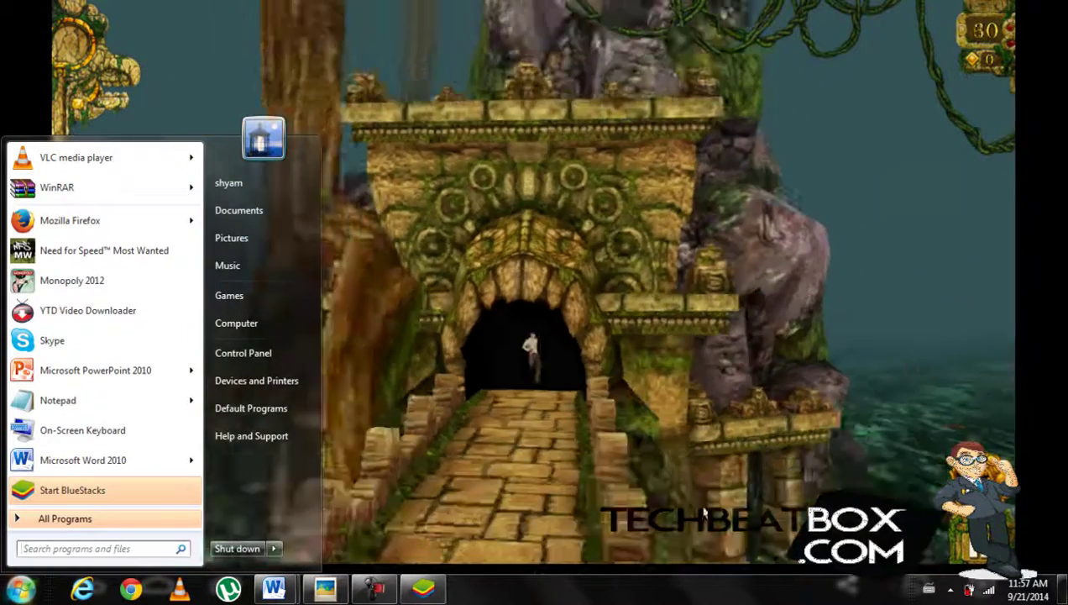
pyautogui.click(834, 418)
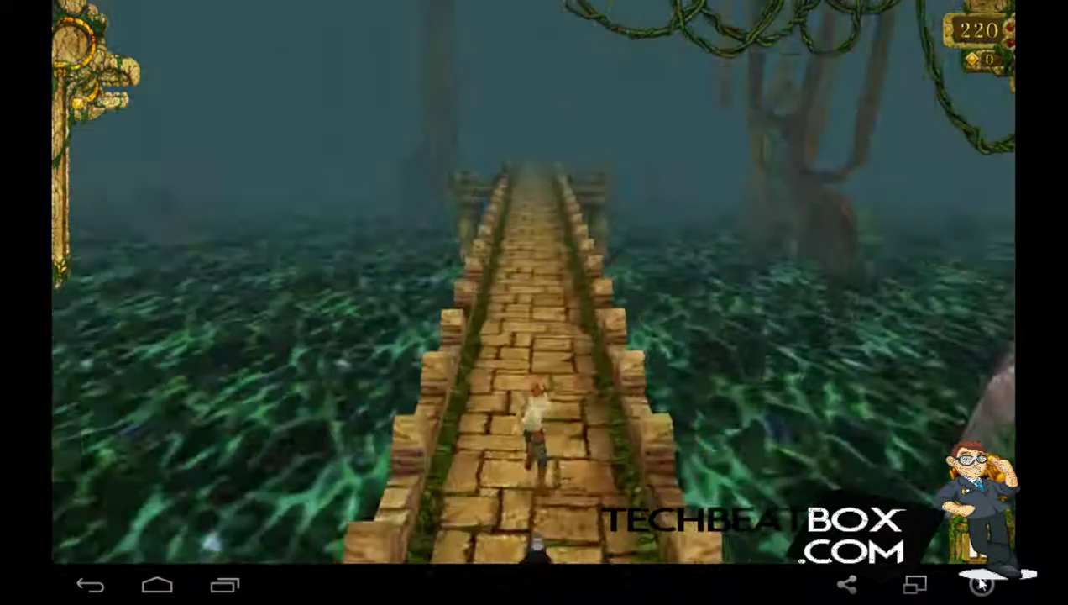
pyautogui.click(981, 584)
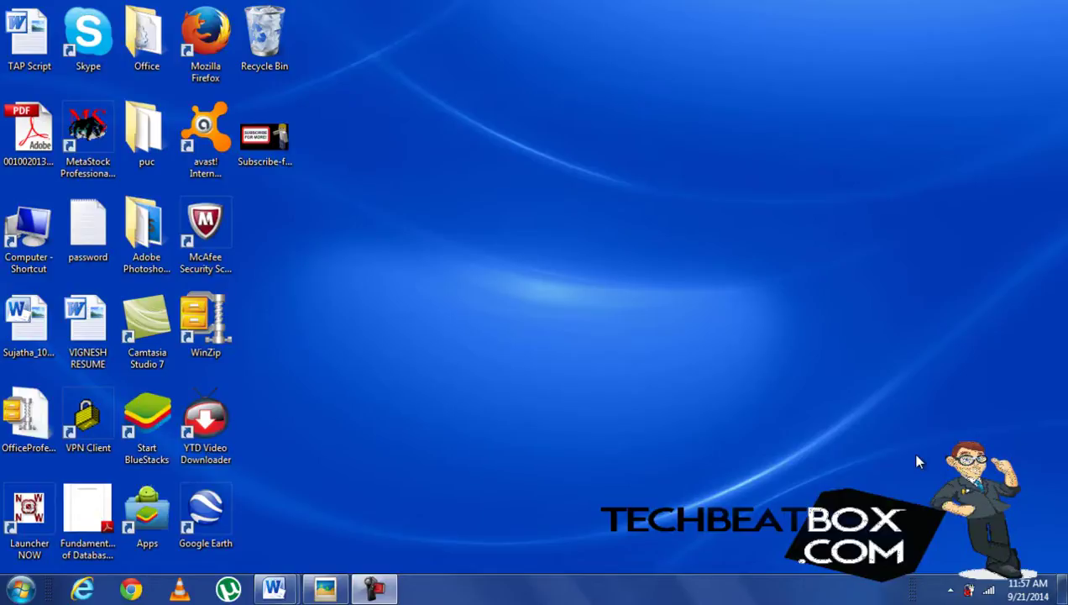
# Restore Picasa Photo Viewer from the taskbar and view 'Subscribe-for-more_5490146.jpg' full screen.
pyautogui.click(333, 593)
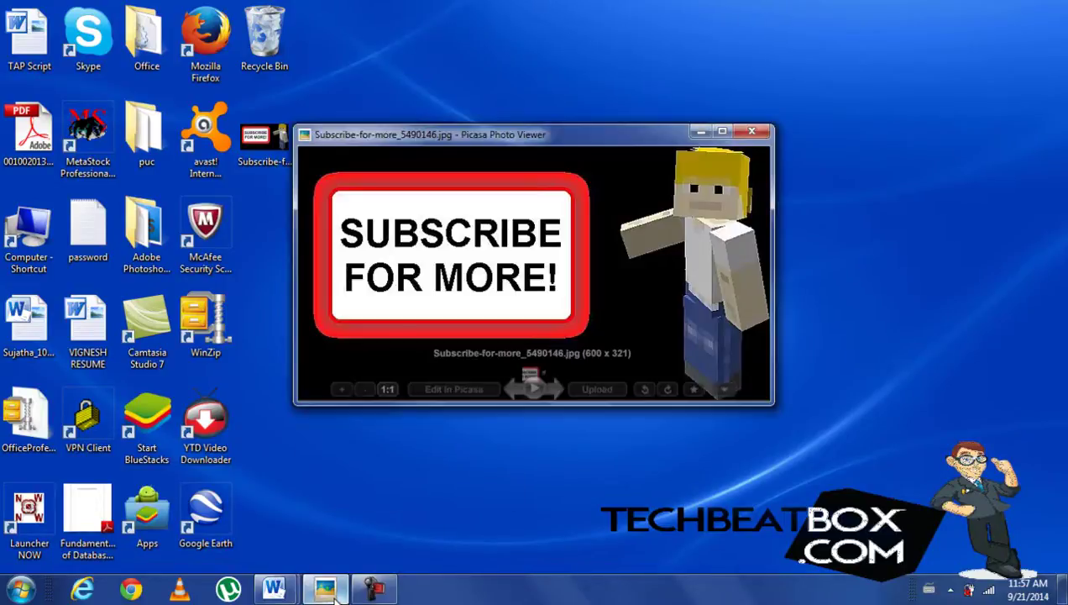
pyautogui.doubleClick(639, 328)
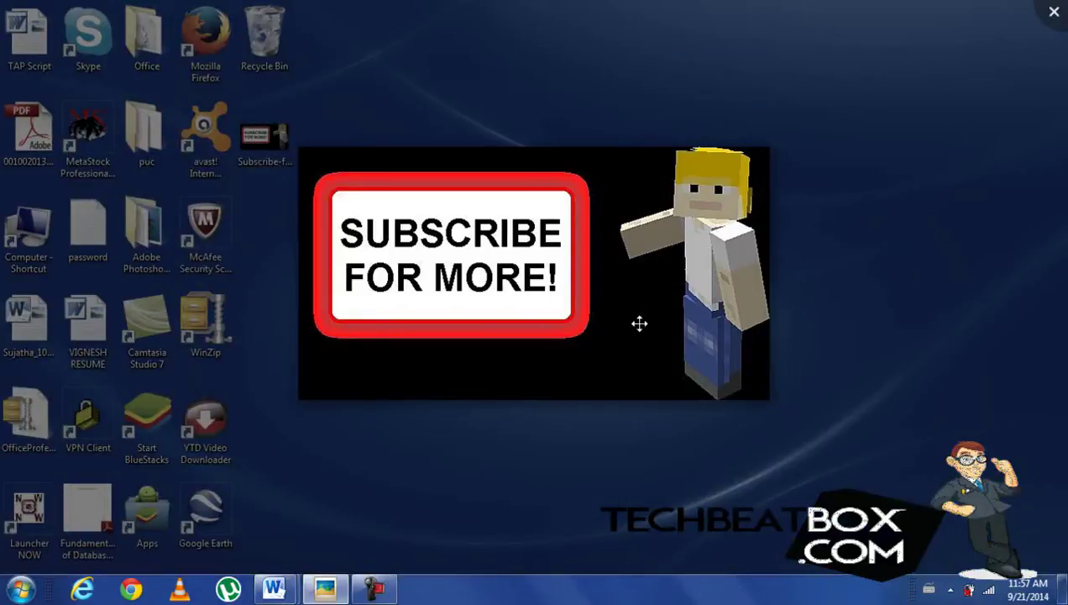